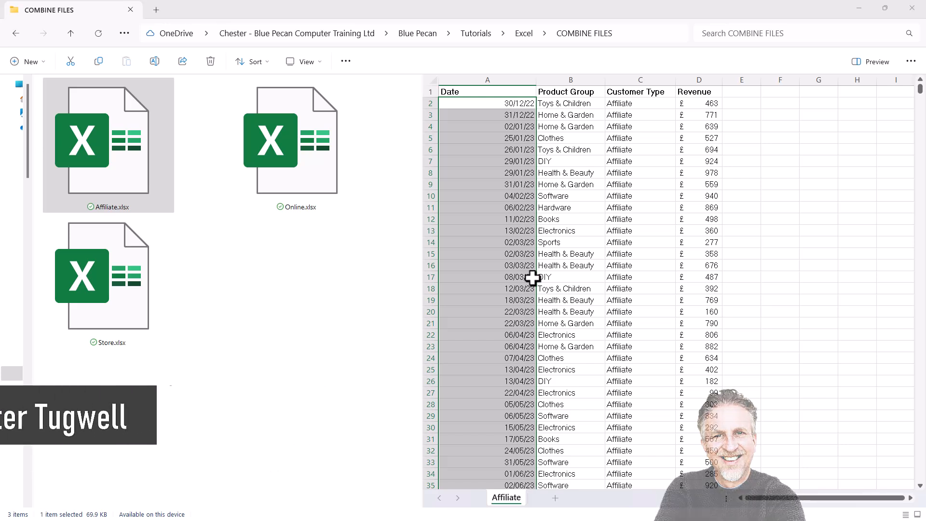
- Preview the Online, Store and Affiliate workbooks in the COMBINE FILES folder and minimize the folder window
{"action": "left_click", "coordinate": [297, 133]}
{"action": "left_click", "coordinate": [125, 292]}
{"action": "left_click", "coordinate": [129, 163]}
{"action": "left_click", "coordinate": [290, 181]}
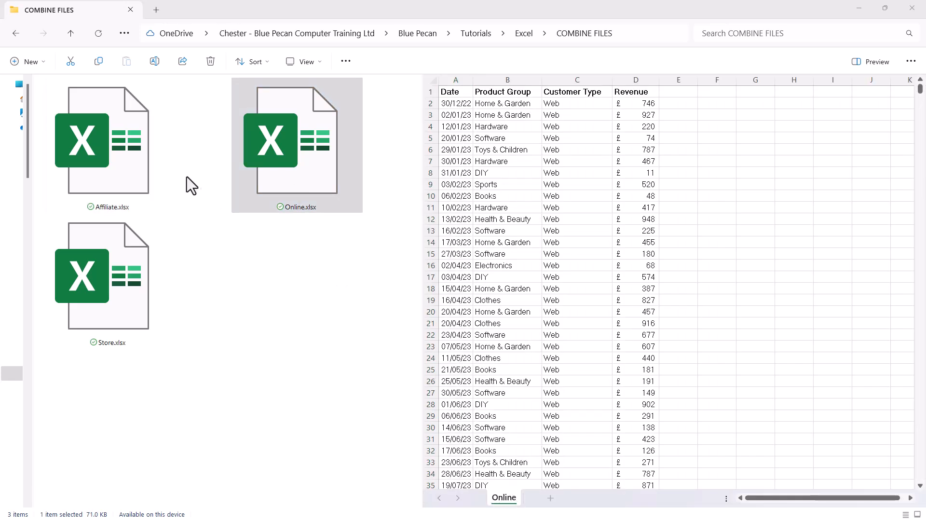
{"action": "left_click", "coordinate": [143, 168]}
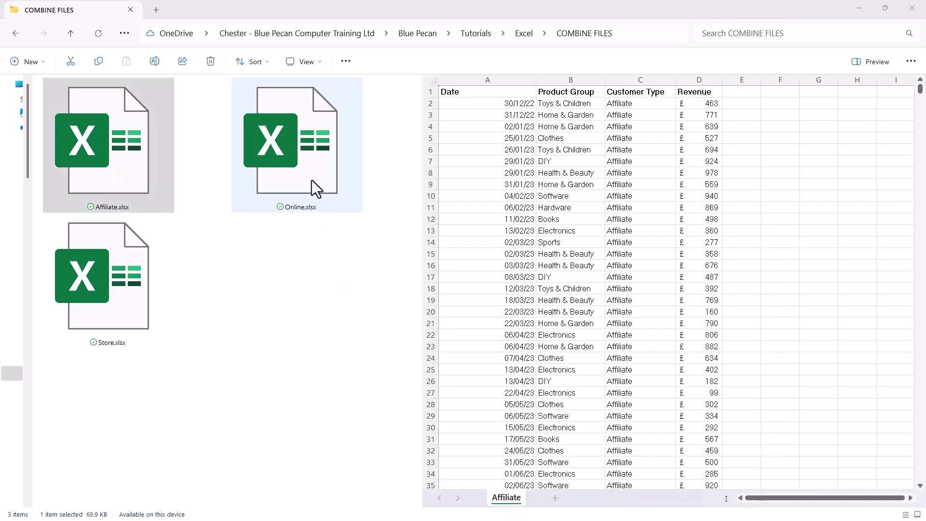
{"action": "left_click", "coordinate": [314, 196]}
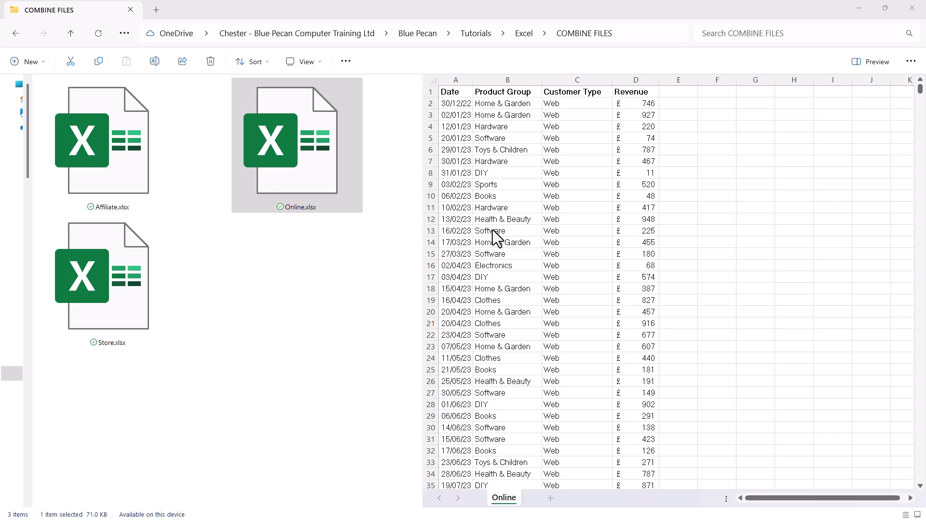
{"action": "left_click", "coordinate": [860, 9]}
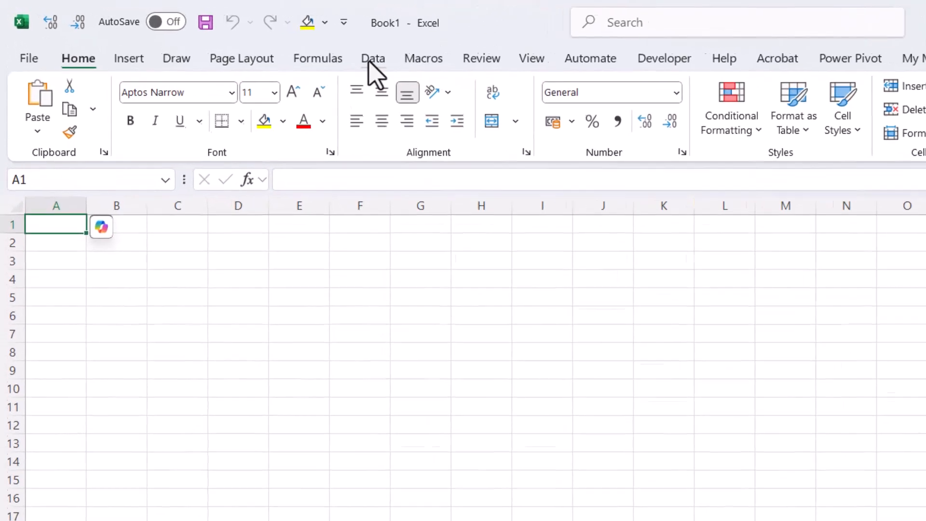
- Get data from the COMBINE FILES folder in Blue Pecan > Tutorials > Excel and open its file list for transformation
{"action": "left_click", "coordinate": [236, 37]}
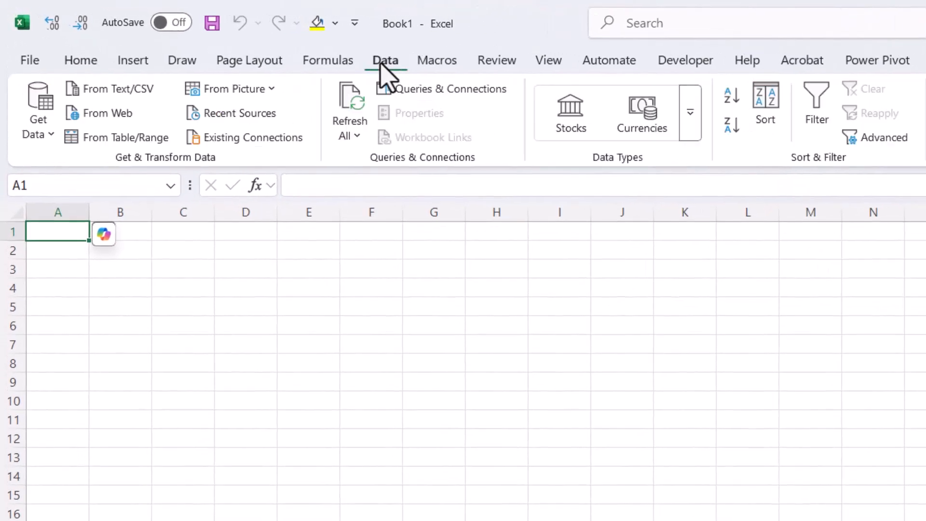
{"action": "left_click", "coordinate": [51, 133]}
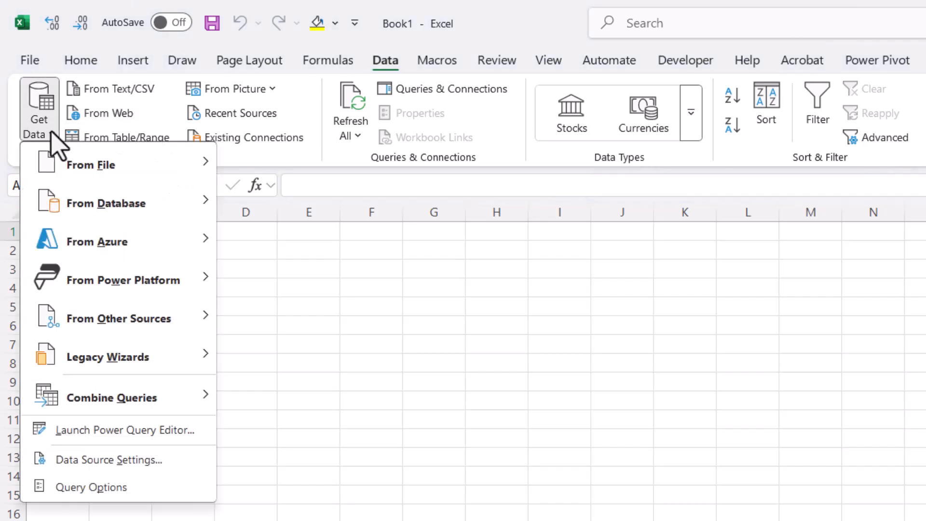
{"action": "mouse_move", "coordinate": [83, 170]}
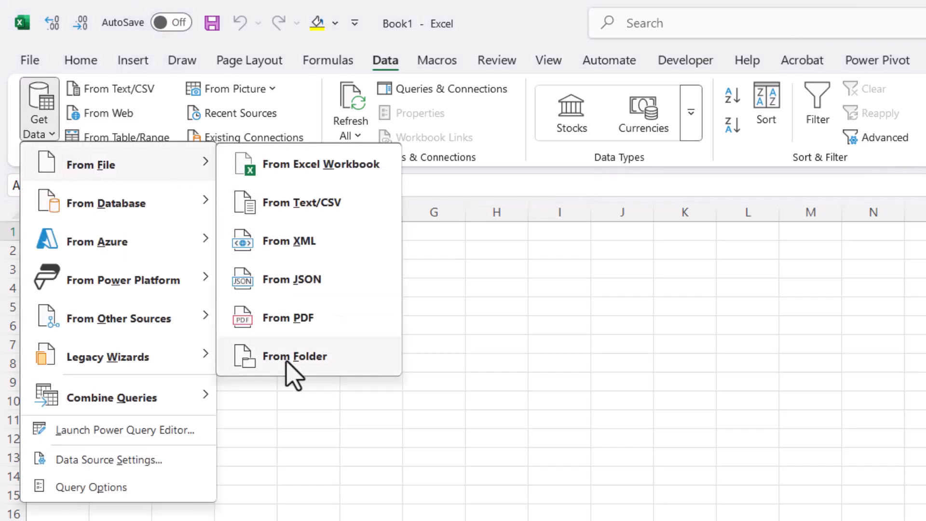
{"action": "left_click", "coordinate": [292, 359]}
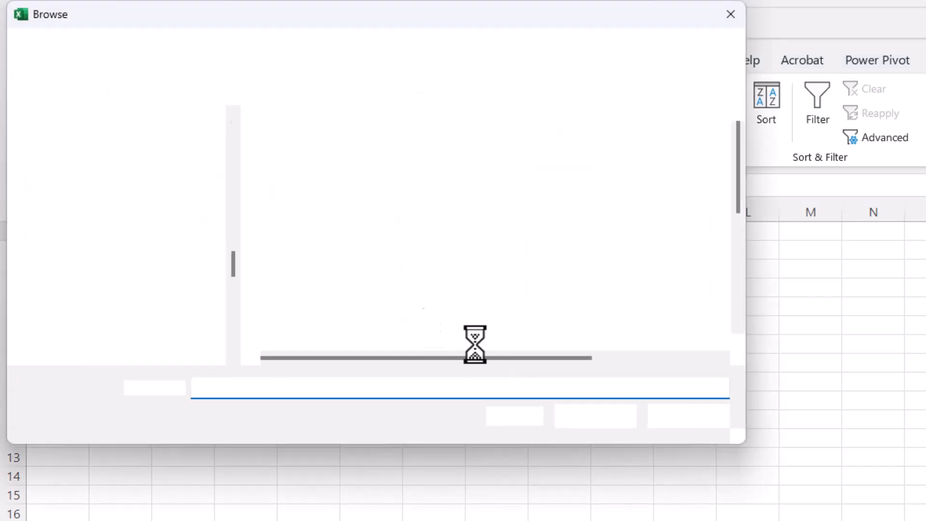
{"action": "left_click", "coordinate": [145, 172]}
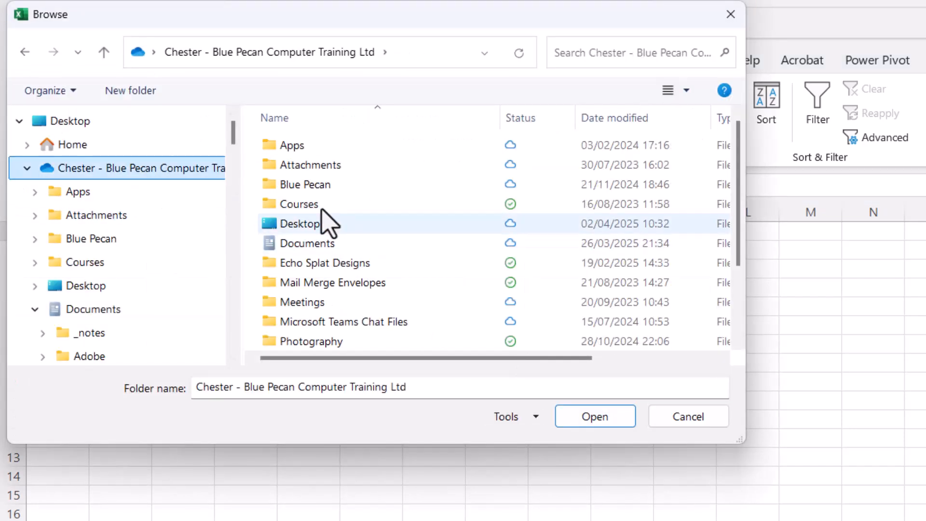
{"action": "double_click", "coordinate": [309, 189]}
{"action": "double_click", "coordinate": [311, 283]}
{"action": "left_click", "coordinate": [305, 147]}
{"action": "double_click", "coordinate": [305, 146]}
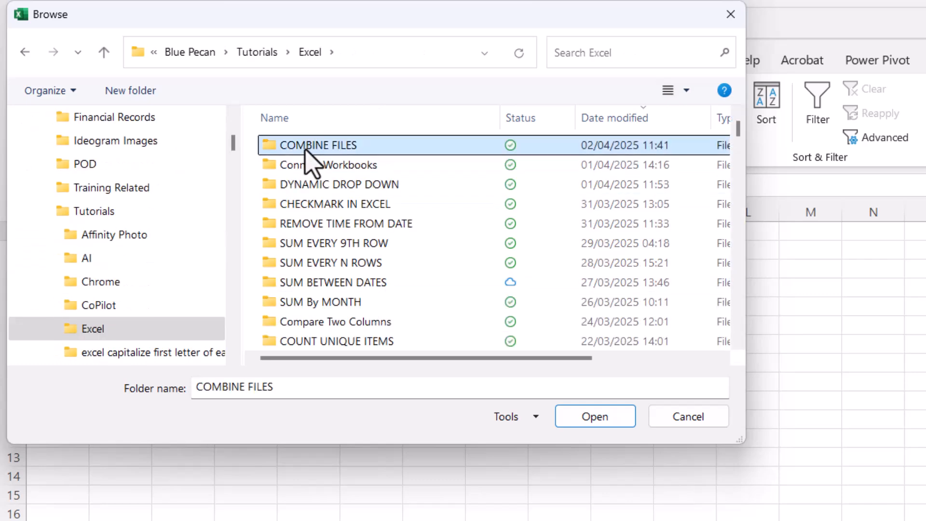
{"action": "left_click", "coordinate": [579, 423]}
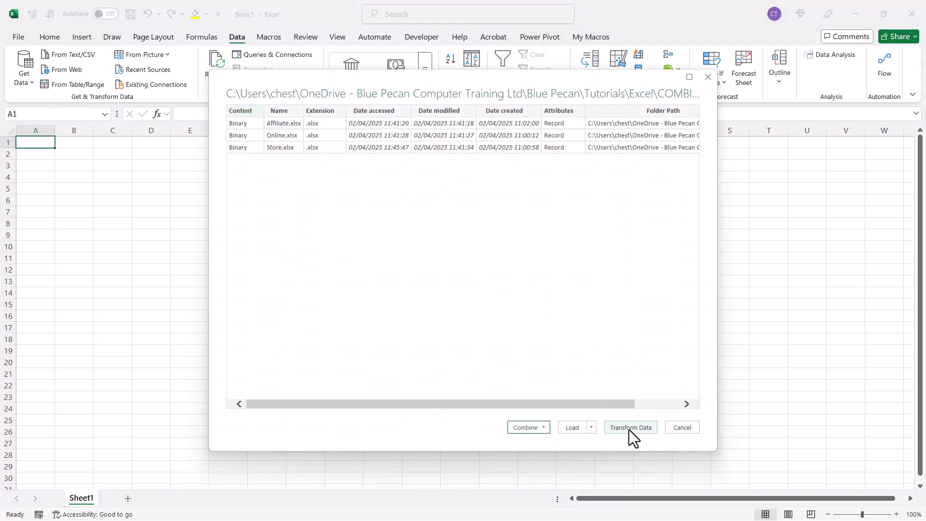
{"action": "left_click", "coordinate": [629, 428]}
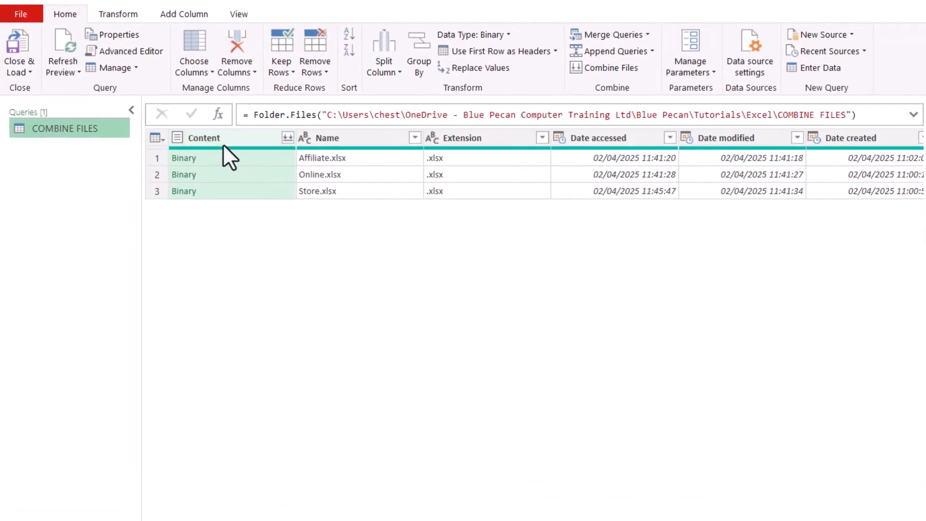
- Remove every column of the COMBINE FILES query other than Content
{"action": "left_click", "coordinate": [222, 140]}
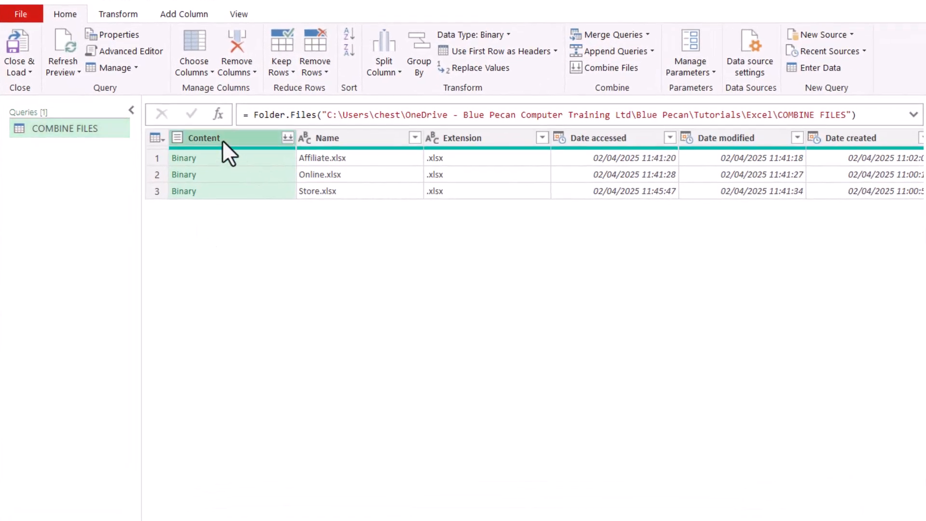
{"action": "left_click", "coordinate": [245, 68]}
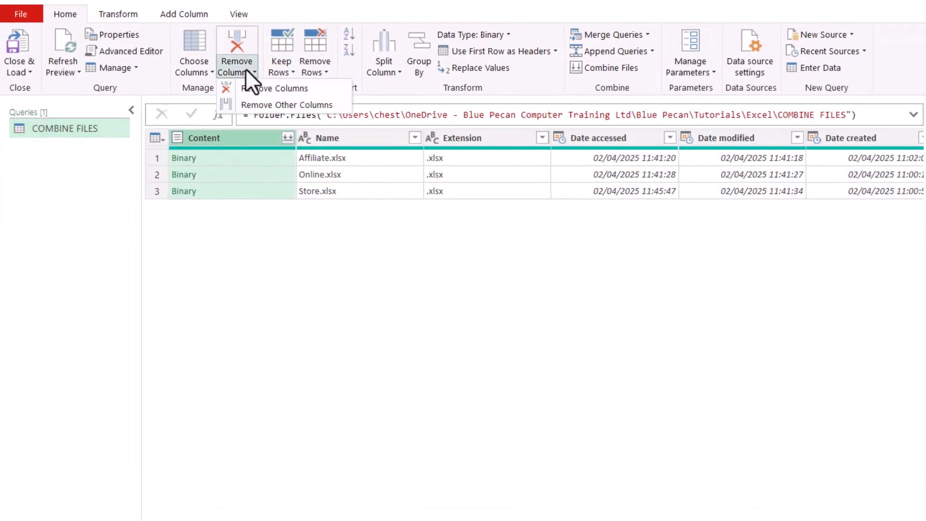
{"action": "left_click", "coordinate": [250, 106]}
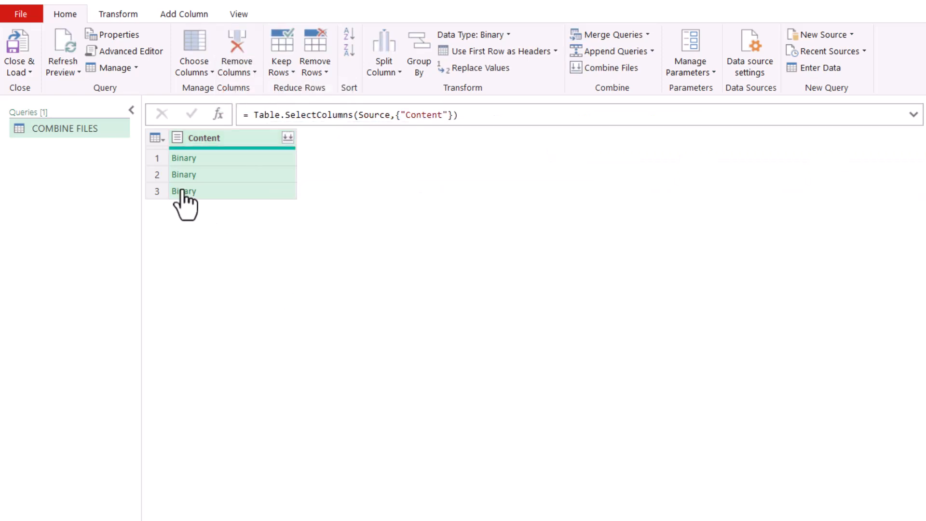
- Add a custom column named Custom with the formula = Excel.Workbook([Content])
{"action": "left_click", "coordinate": [191, 14]}
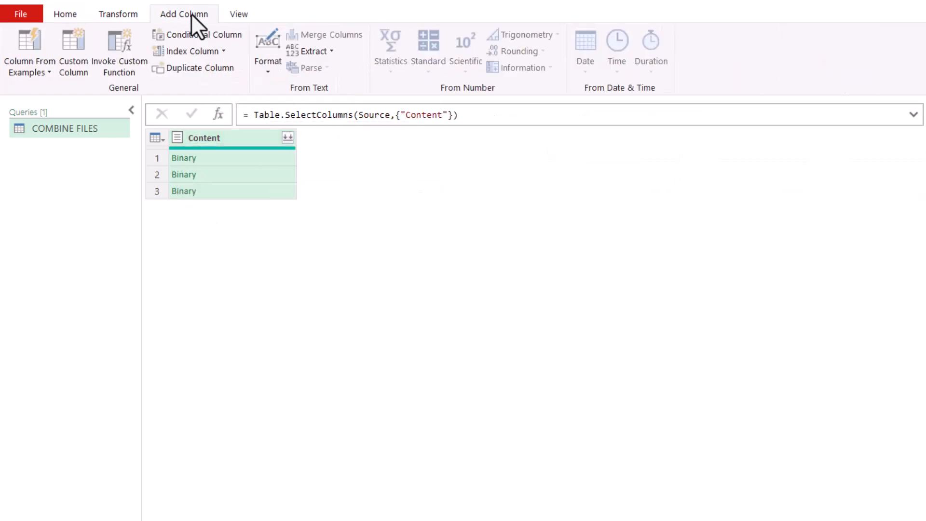
{"action": "left_click", "coordinate": [73, 69]}
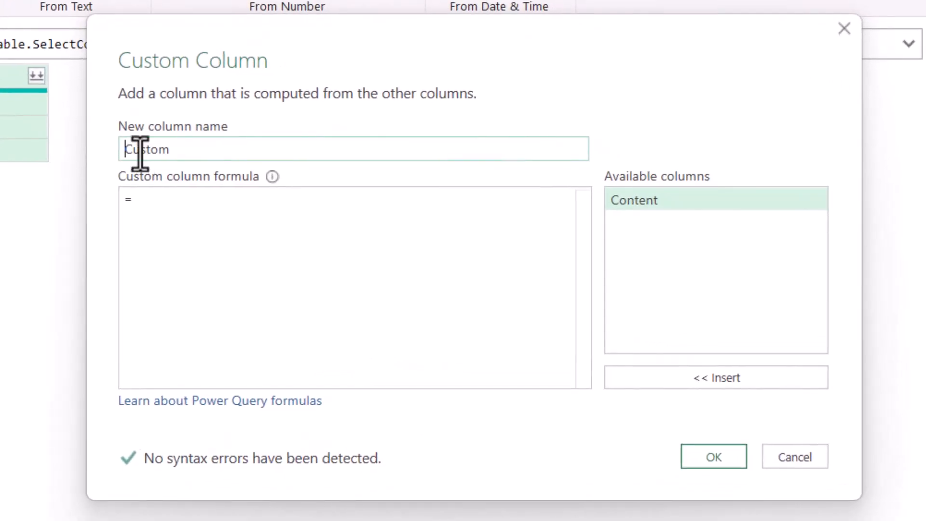
{"action": "left_click", "coordinate": [145, 212]}
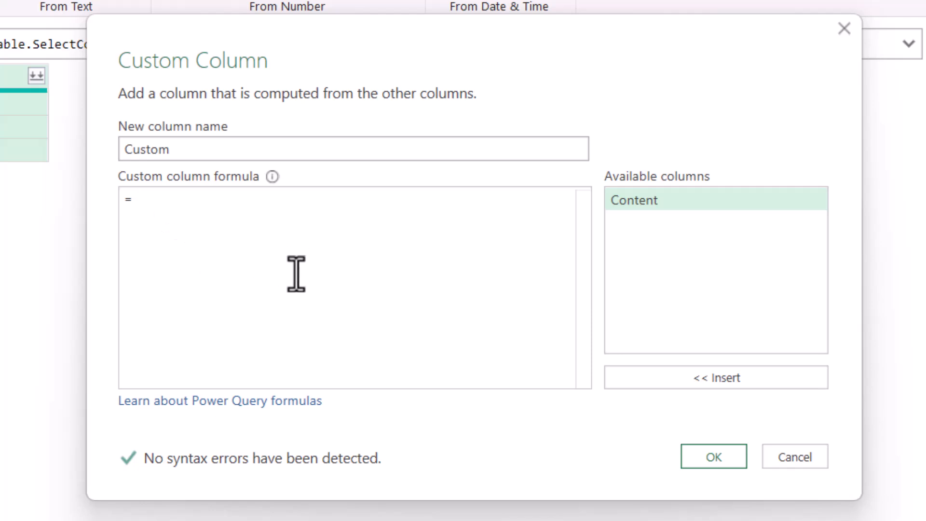
{"action": "type", "text": "Excel"}
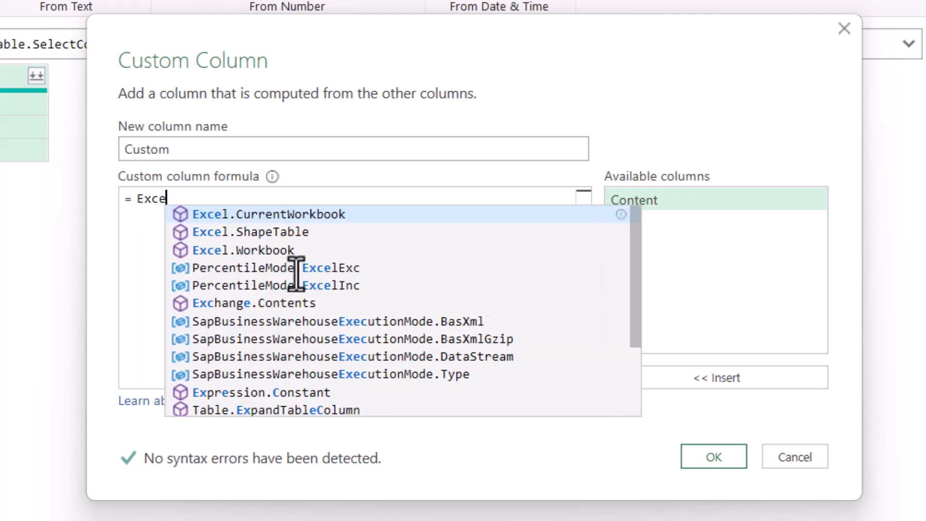
{"action": "left_click", "coordinate": [289, 250]}
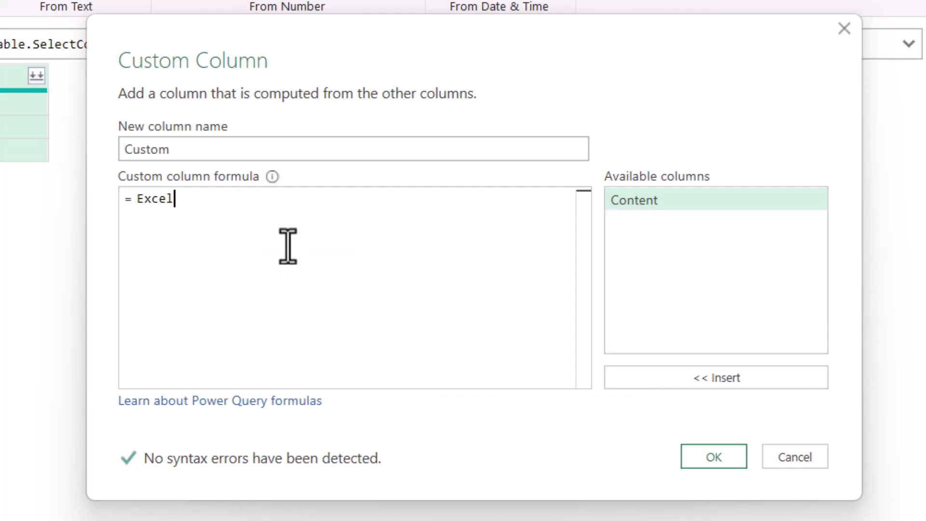
{"action": "type", "text": "("}
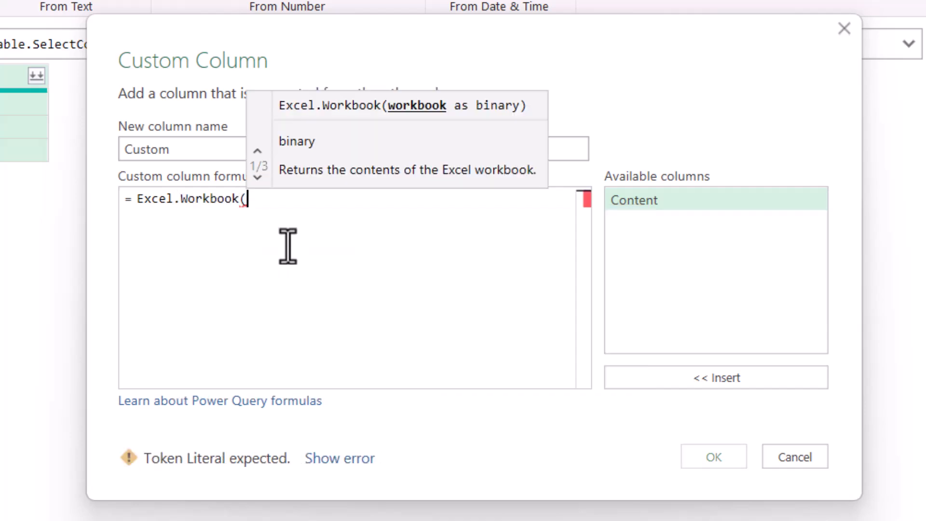
{"action": "type", "text": "["}
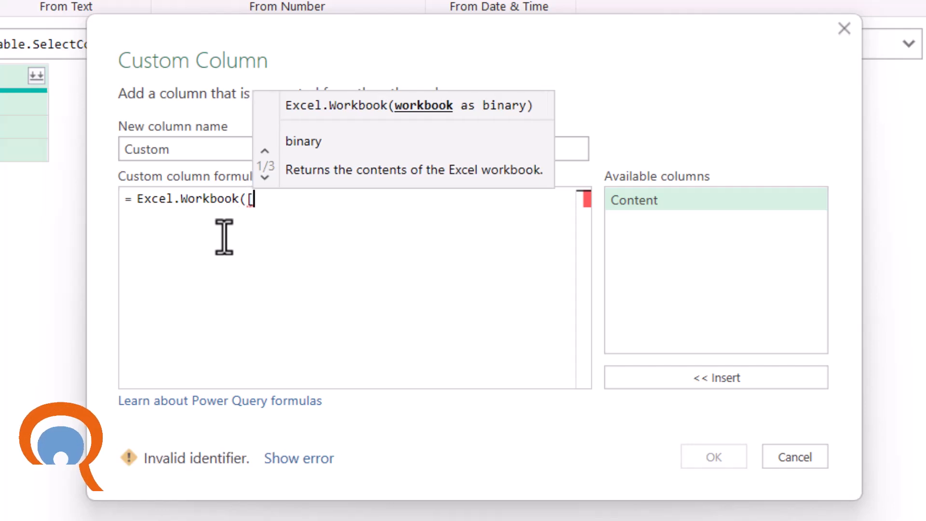
{"action": "left_click", "coordinate": [307, 216]}
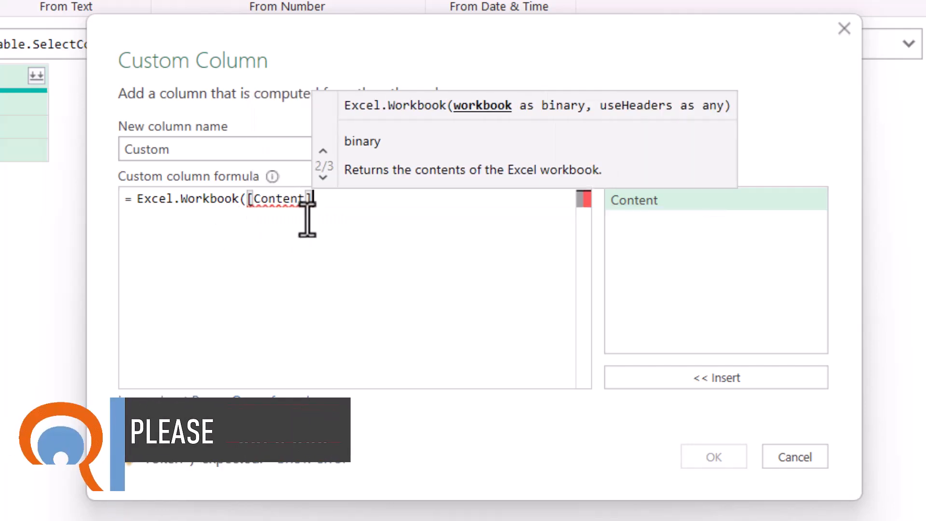
{"action": "type", "text": ")"}
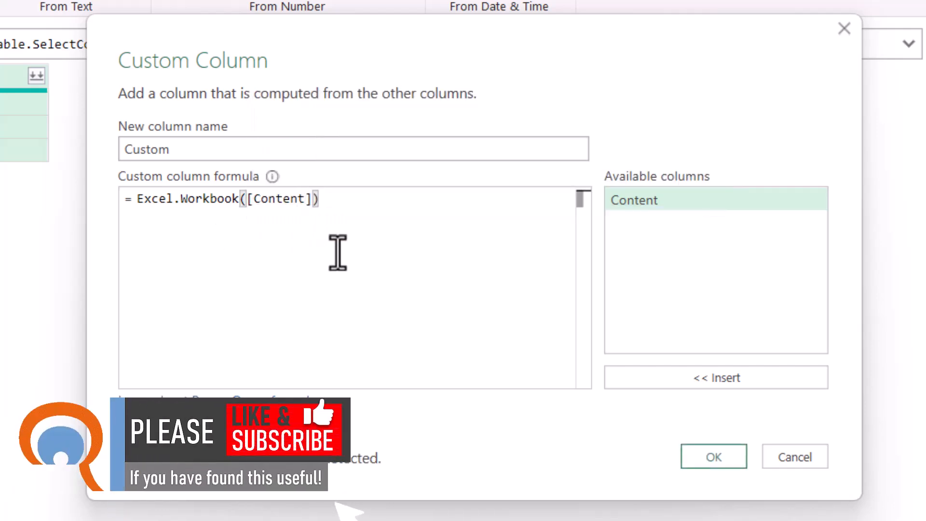
{"action": "left_click", "coordinate": [714, 457]}
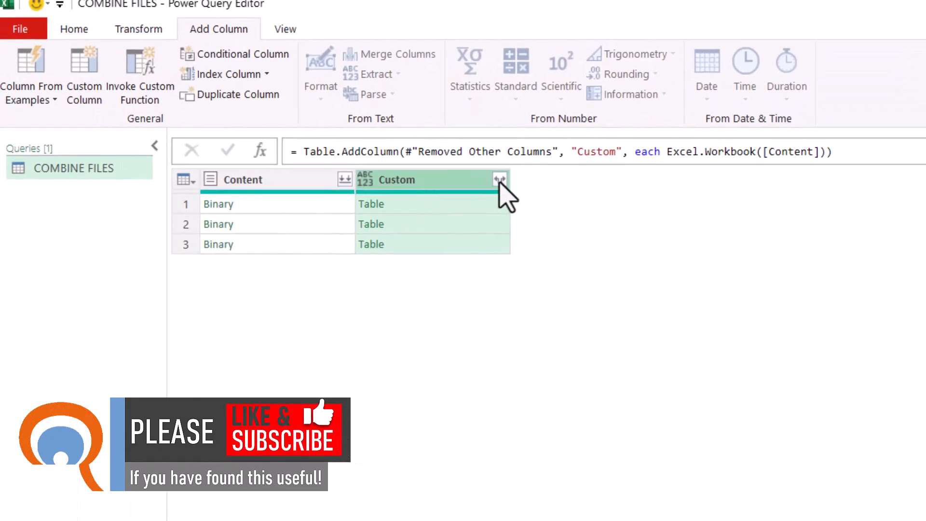
- Expand the Custom column into Name, Data, Item, Kind and Hidden without the original-name prefix, and check the Kind column's filter values
{"action": "left_click", "coordinate": [500, 180]}
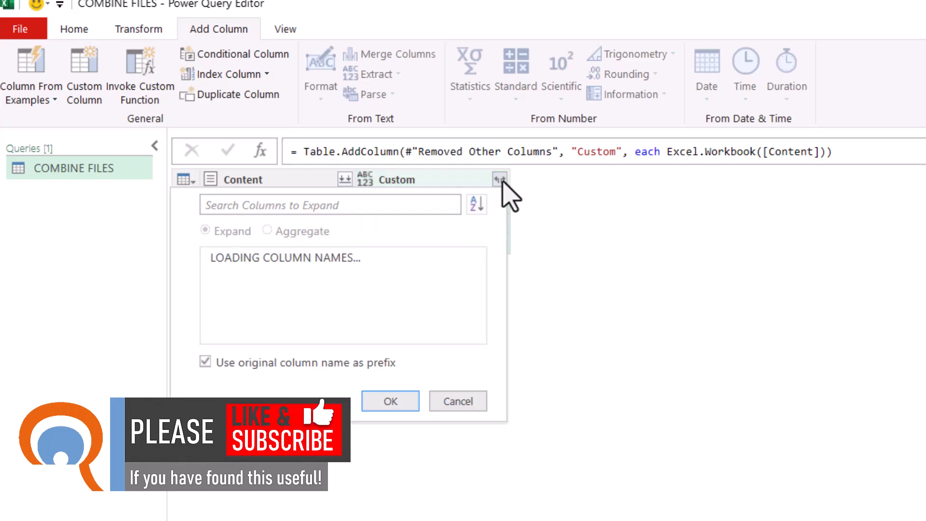
{"action": "left_click", "coordinate": [206, 381]}
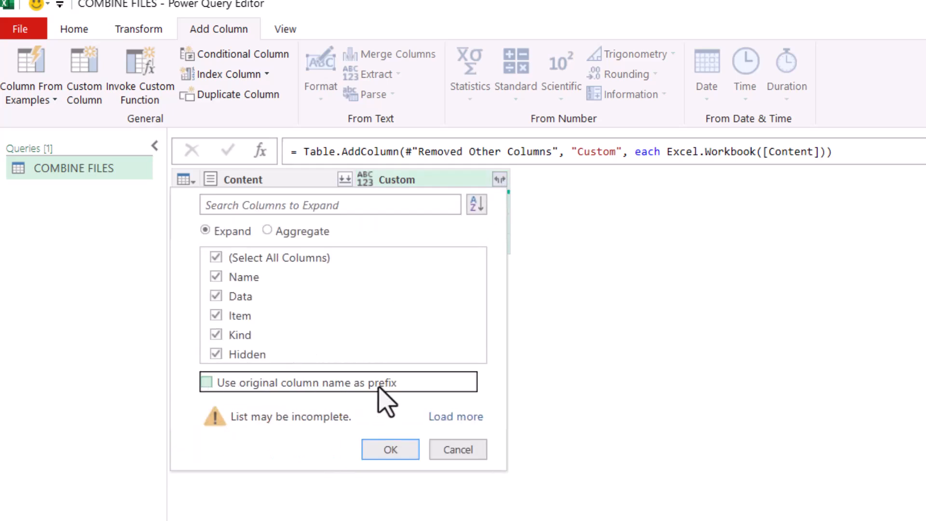
{"action": "left_click", "coordinate": [386, 451]}
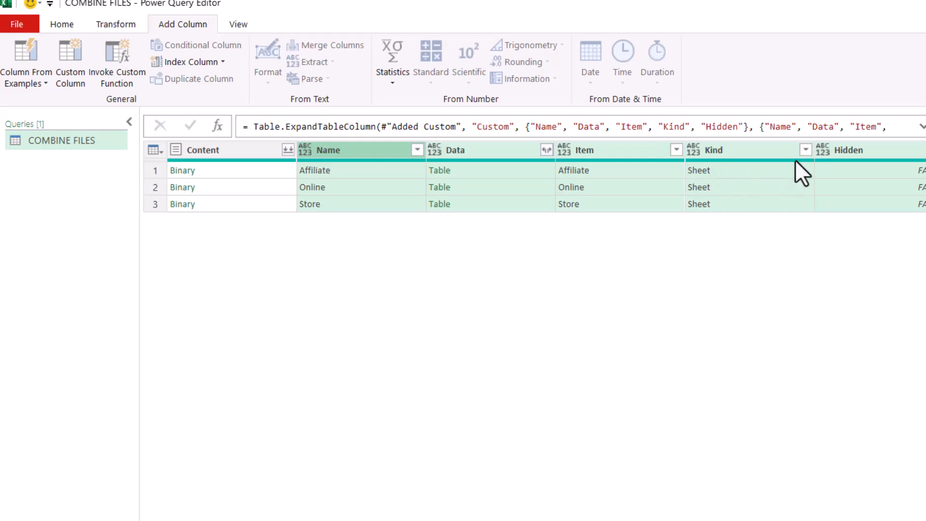
{"action": "left_click", "coordinate": [805, 149]}
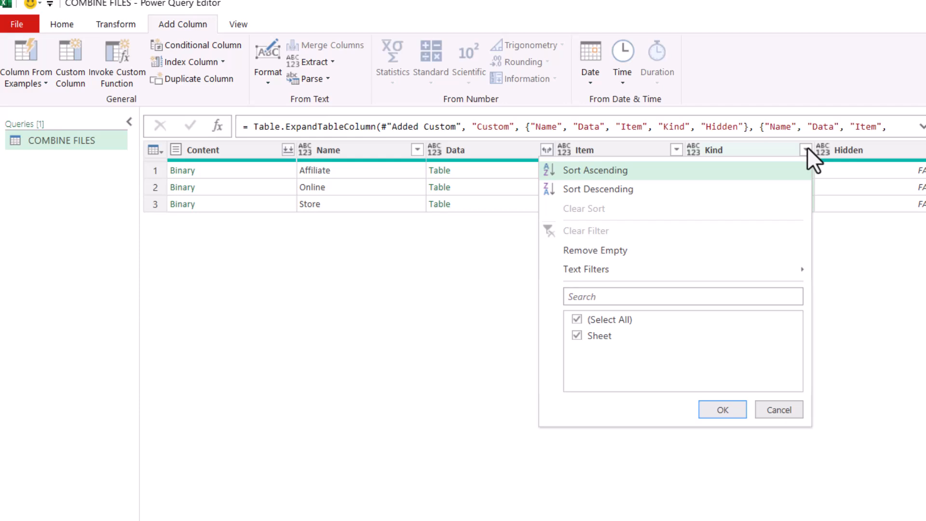
{"action": "left_click", "coordinate": [789, 410]}
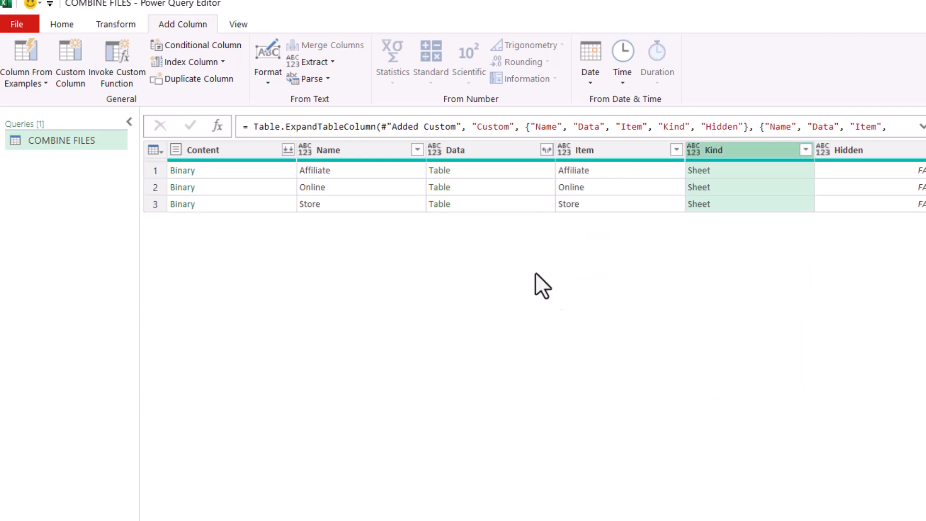
- Keep only the Data column of the query and expand it into Column1 to Column4 without the original-name prefix
{"action": "left_click", "coordinate": [463, 149]}
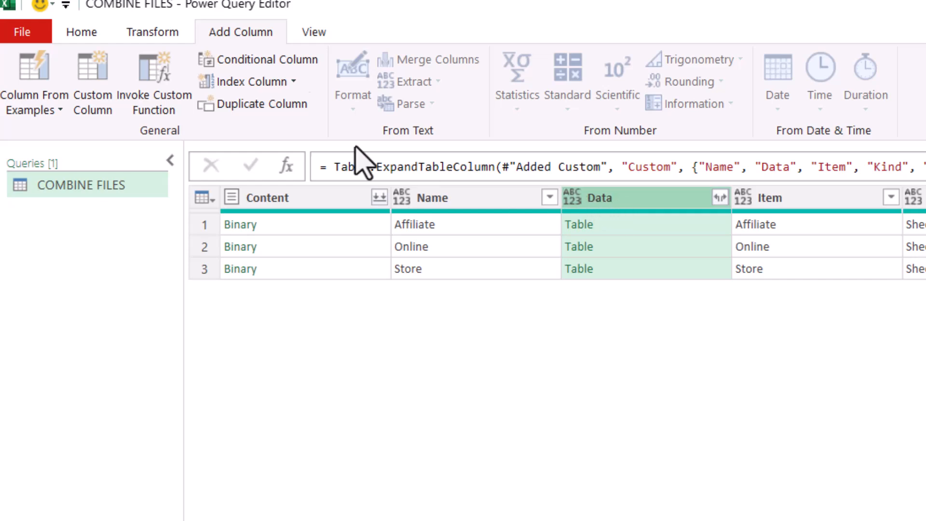
{"action": "left_click", "coordinate": [98, 31]}
{"action": "left_click", "coordinate": [312, 111]}
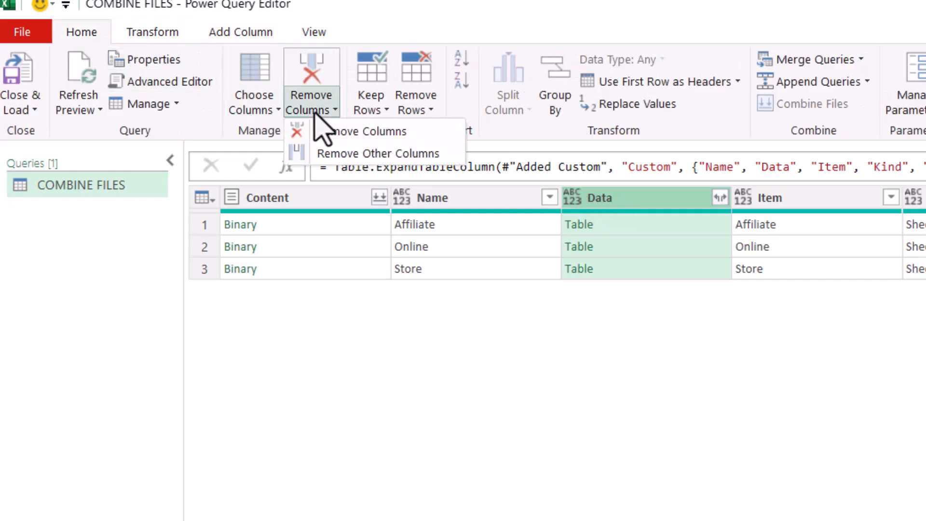
{"action": "left_click", "coordinate": [330, 157]}
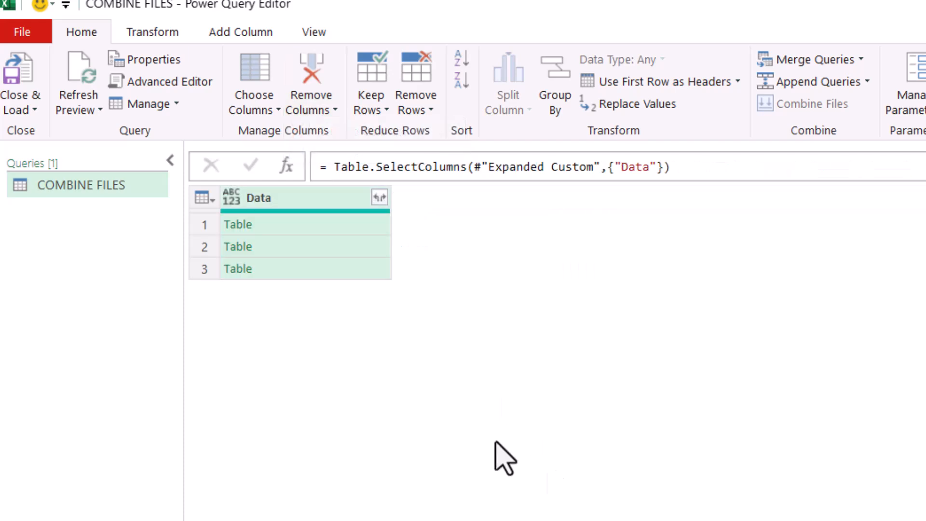
{"action": "left_click", "coordinate": [379, 197]}
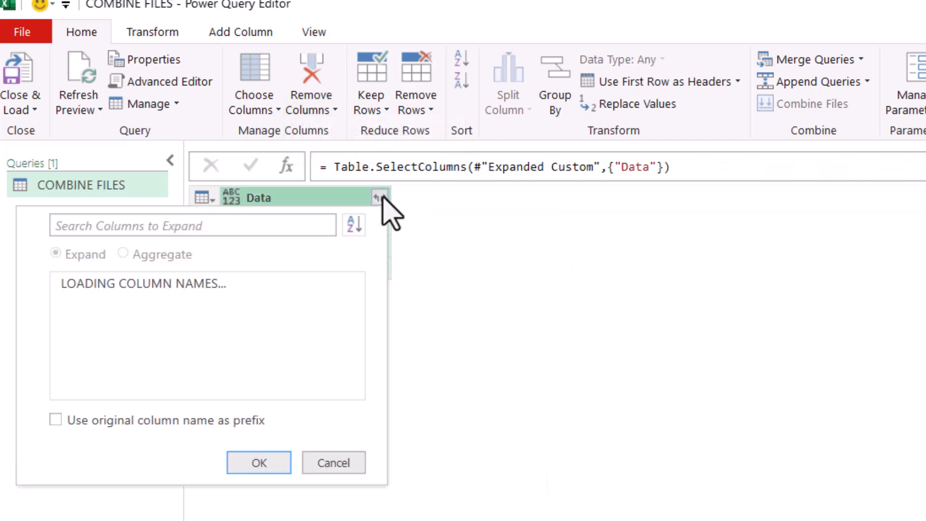
{"action": "left_click", "coordinate": [264, 471]}
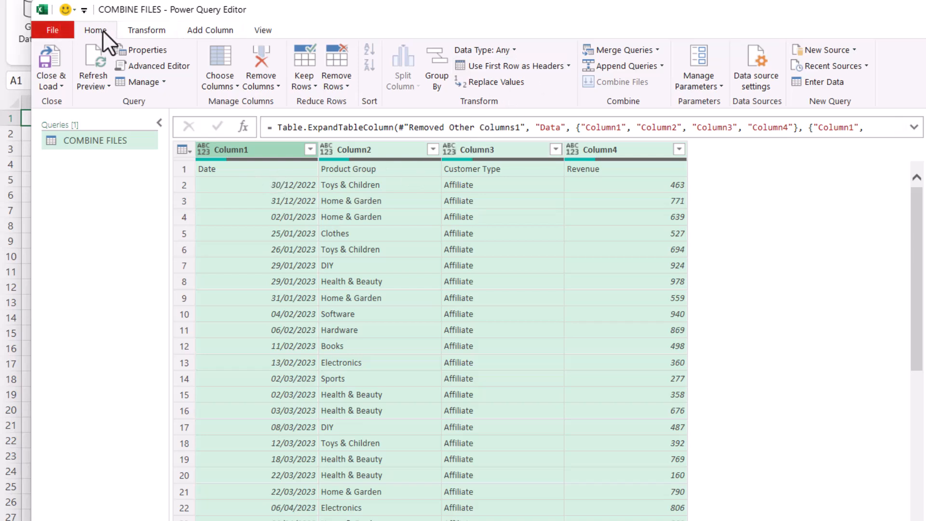
- Promote the first row of the COMBINE FILES query to column headers and inspect the data down to its final rows
{"action": "left_click", "coordinate": [498, 64]}
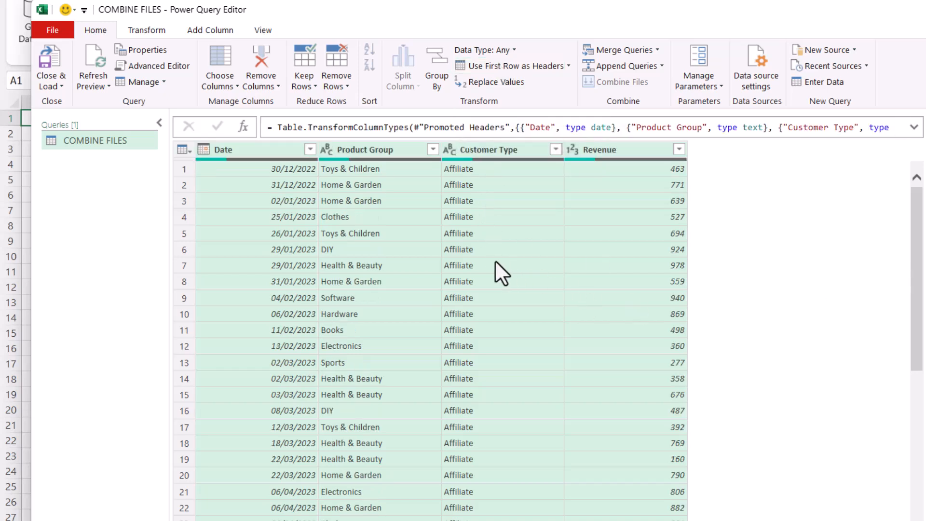
{"action": "left_click_drag", "start_coordinate": [918, 263], "coordinate": [910, 392]}
{"action": "scroll", "coordinate": [493, 412], "scroll_direction": "down", "scroll_amount": 2}
{"action": "scroll", "coordinate": [487, 415], "scroll_direction": "down", "scroll_amount": 20}
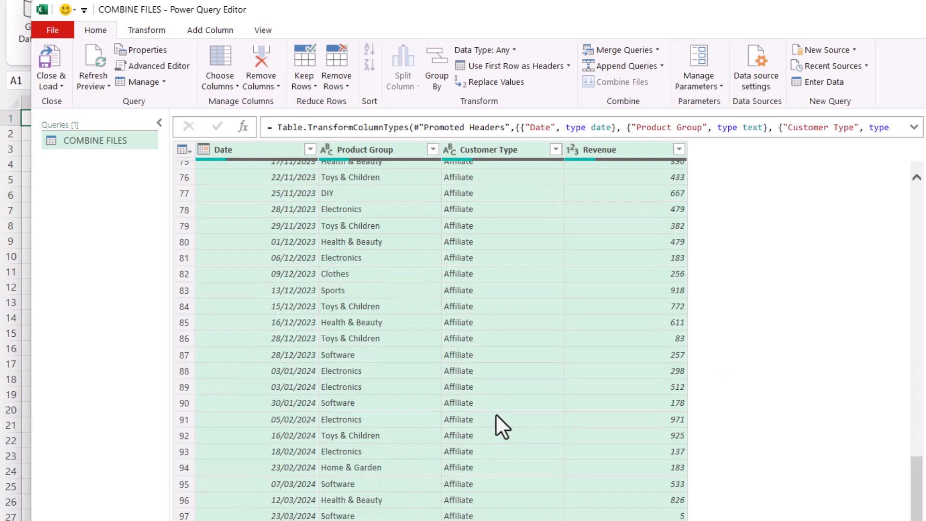
{"action": "scroll", "coordinate": [401, 233], "scroll_direction": "down", "scroll_amount": 20}
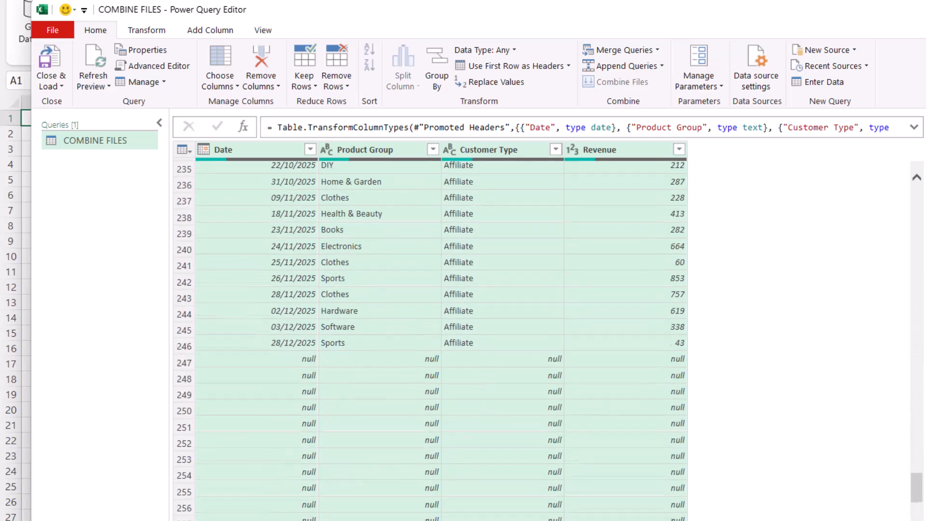
{"action": "left_click_drag", "start_coordinate": [907, 513], "coordinate": [422, 211]}
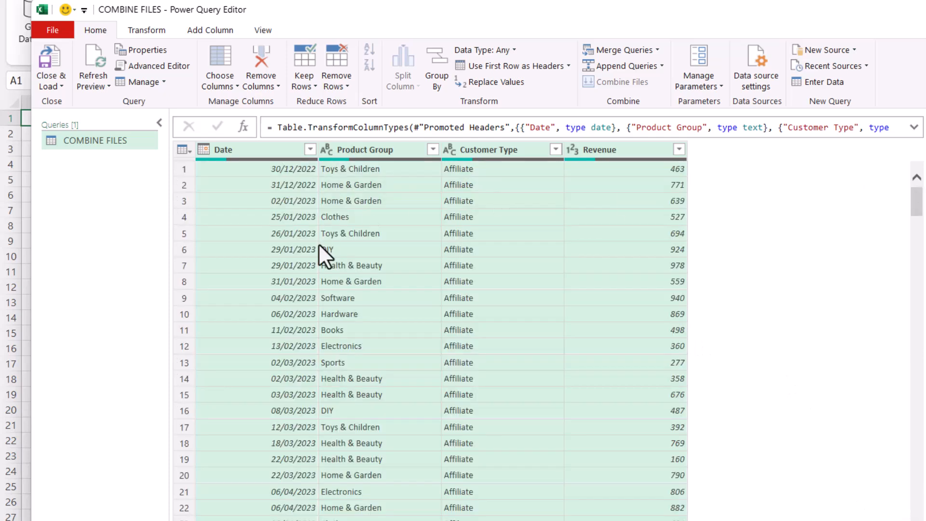
- Try to remove the blank rows, inspect the end of the table, and discard the Removed Blank Rows applied step
{"action": "left_click", "coordinate": [340, 80]}
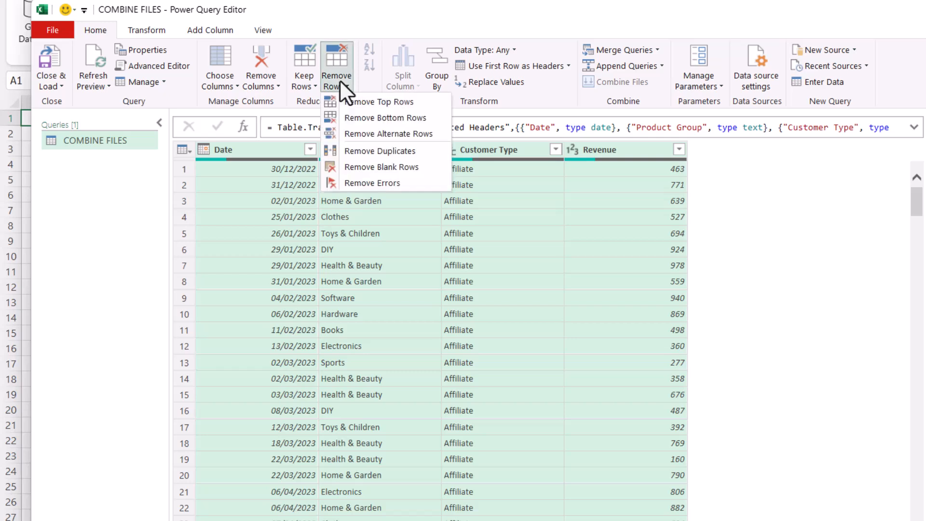
{"action": "left_click", "coordinate": [360, 168]}
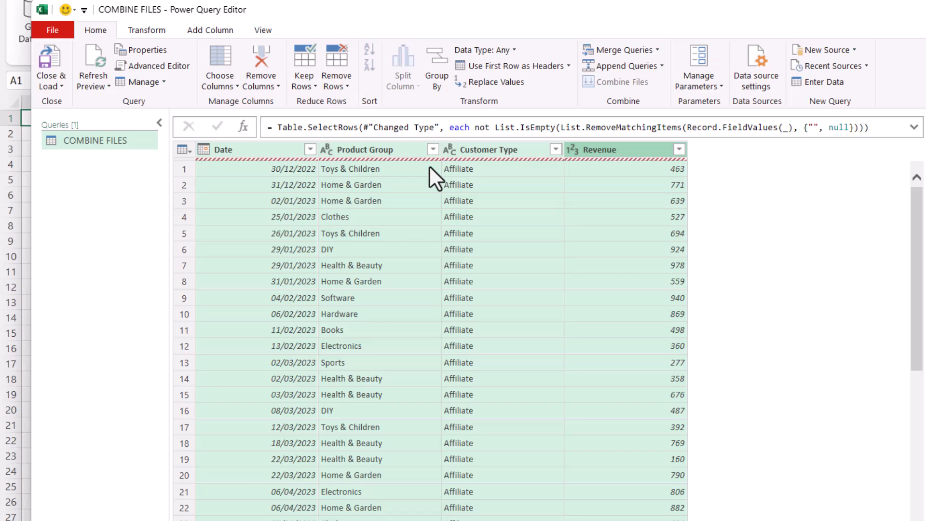
{"action": "scroll", "coordinate": [920, 277], "scroll_direction": "down", "scroll_amount": 6}
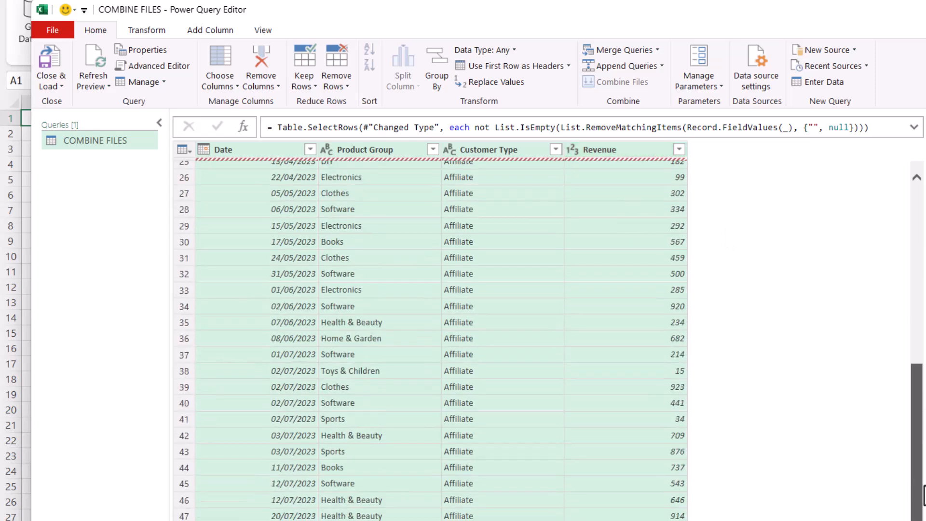
{"action": "scroll", "coordinate": [748, 432], "scroll_direction": "down", "scroll_amount": 15}
{"action": "scroll", "coordinate": [757, 462], "scroll_direction": "down", "scroll_amount": 20}
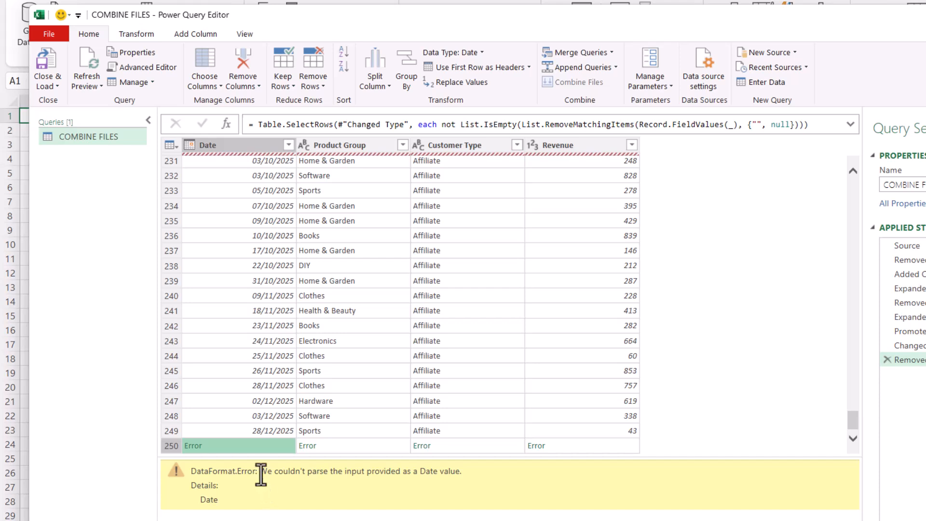
{"action": "left_click_drag", "start_coordinate": [852, 419], "coordinate": [871, 145]}
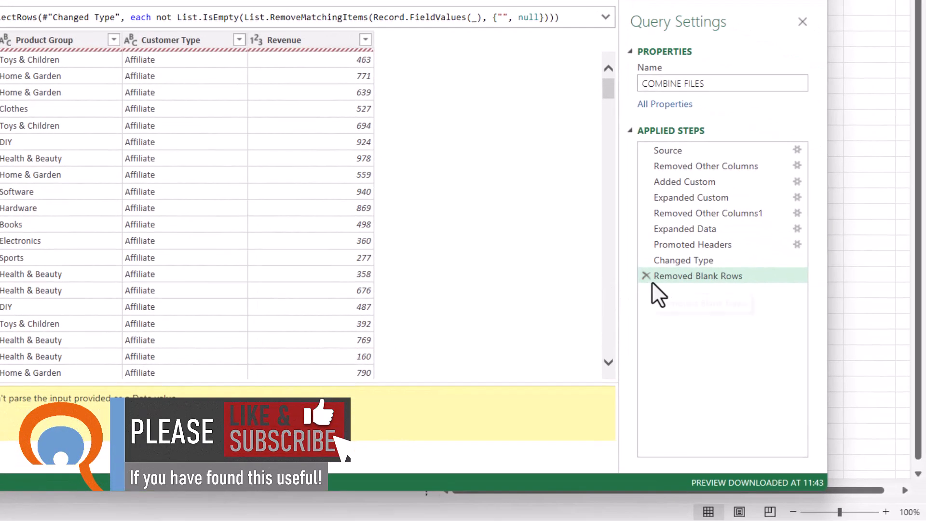
{"action": "left_click", "coordinate": [751, 312]}
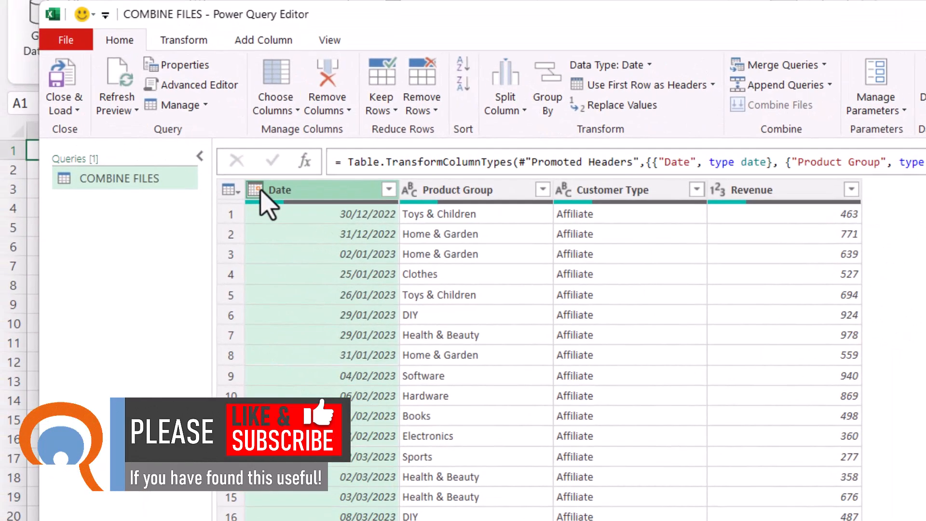
- Change the Date column's data type to Date/Time, adding the conversion as a new step
{"action": "left_click", "coordinate": [256, 190]}
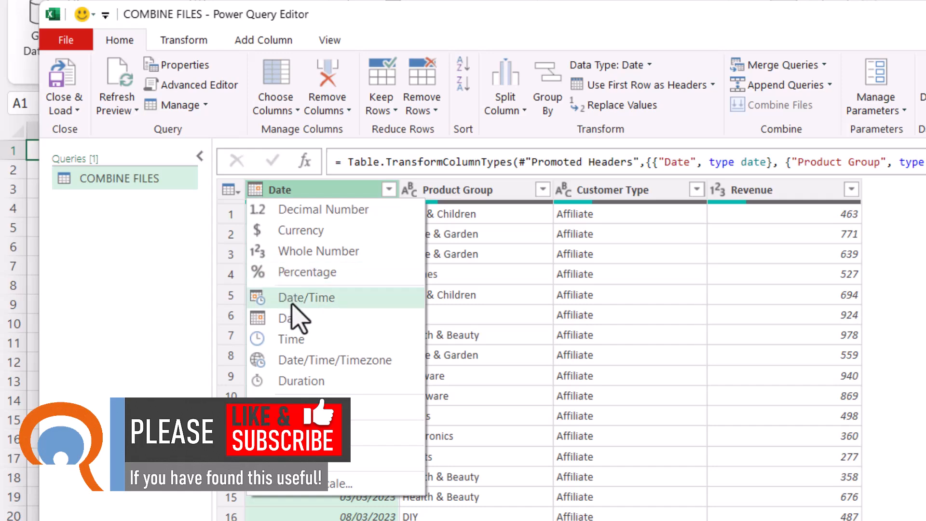
{"action": "left_click", "coordinate": [294, 318]}
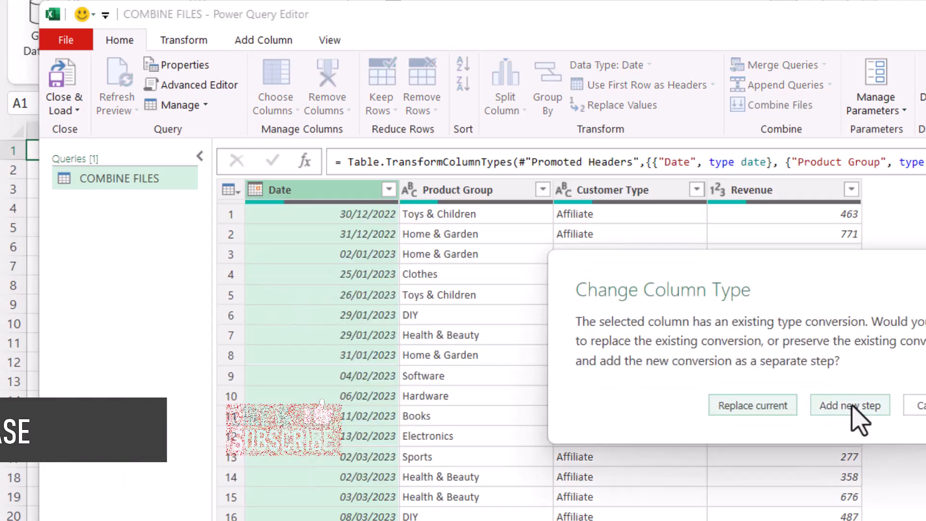
{"action": "left_click", "coordinate": [852, 405]}
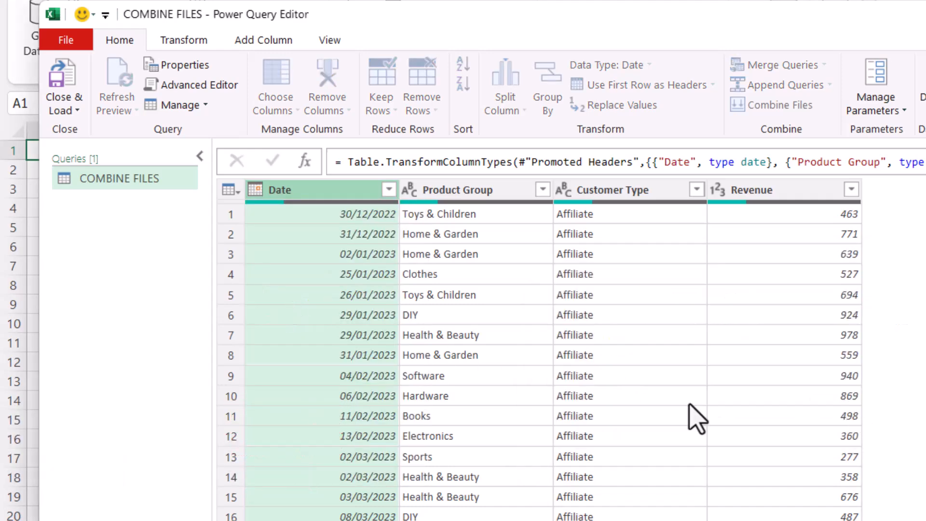
- Remove the rows with errors in the Date column, as well as all blank rows
{"action": "left_click", "coordinate": [433, 113]}
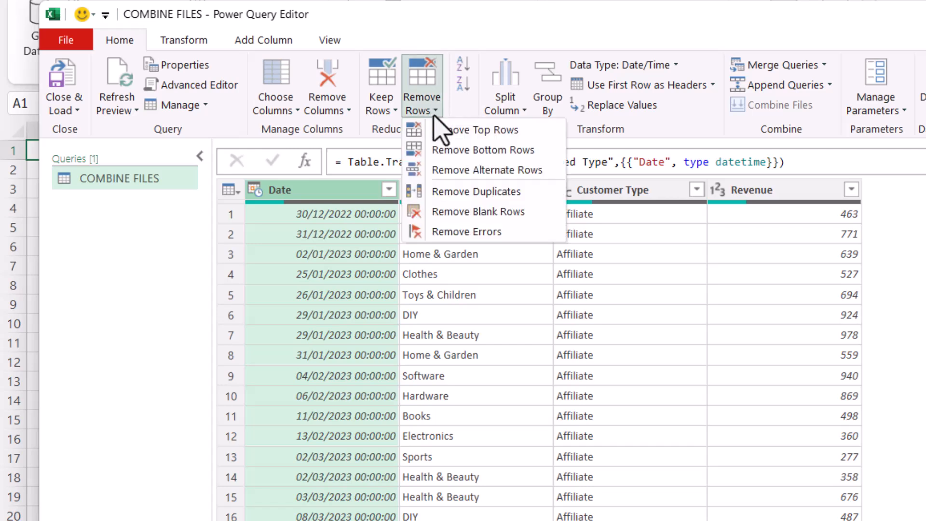
{"action": "left_click", "coordinate": [454, 233]}
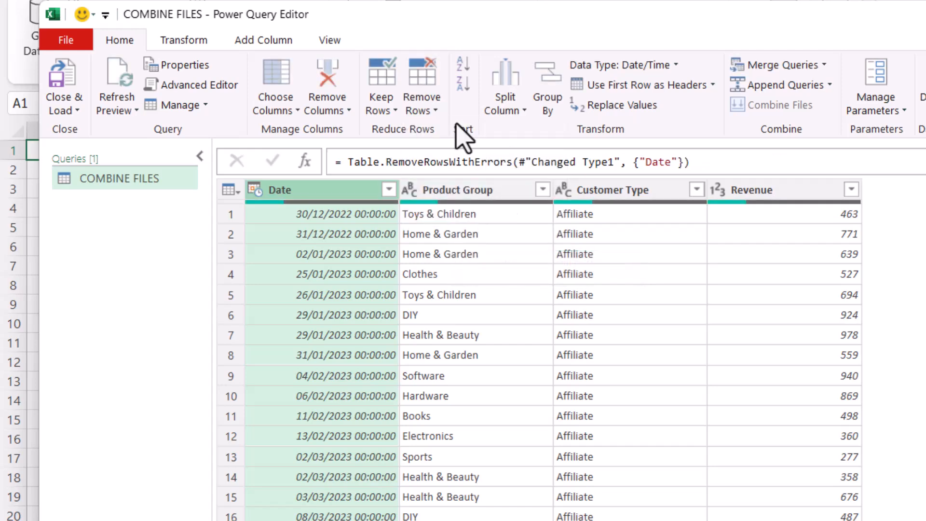
{"action": "left_click", "coordinate": [427, 113]}
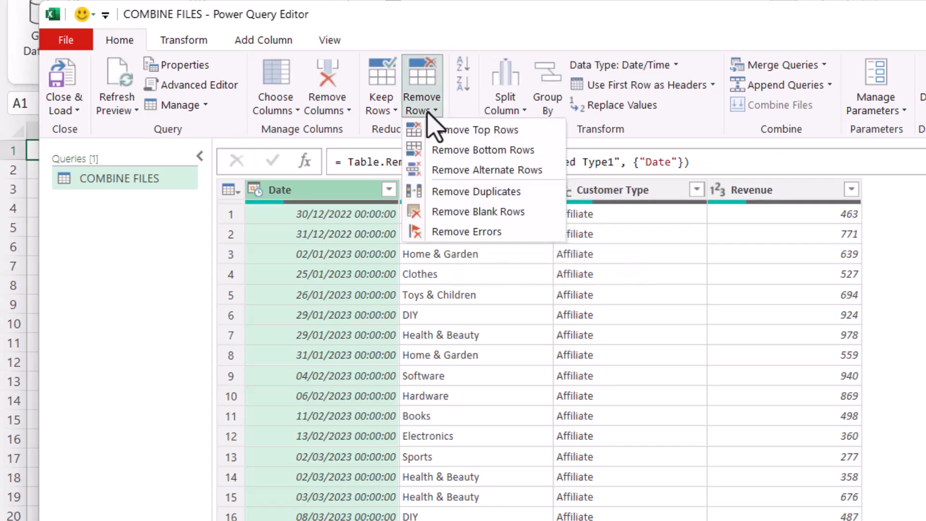
{"action": "left_click", "coordinate": [470, 213]}
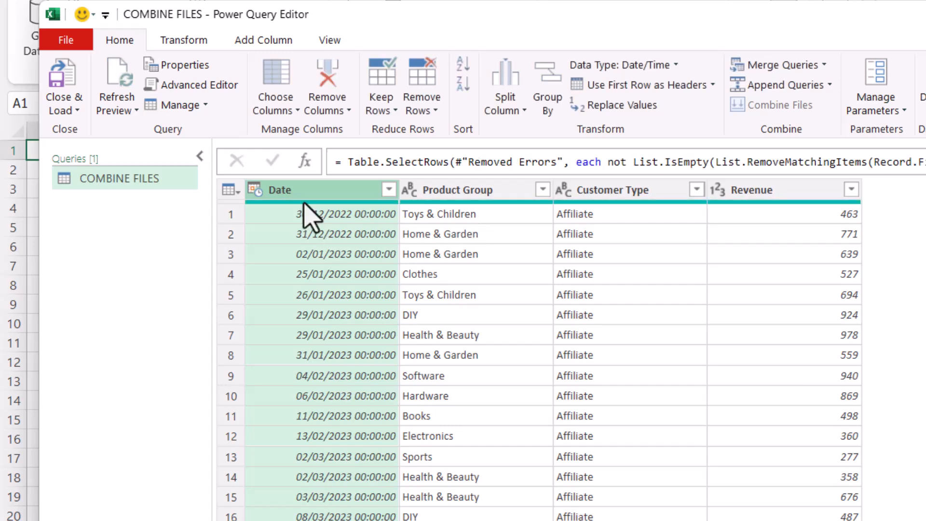
- Set the Date column's data type to Date and load the query into a worksheet table
{"action": "left_click", "coordinate": [434, 233]}
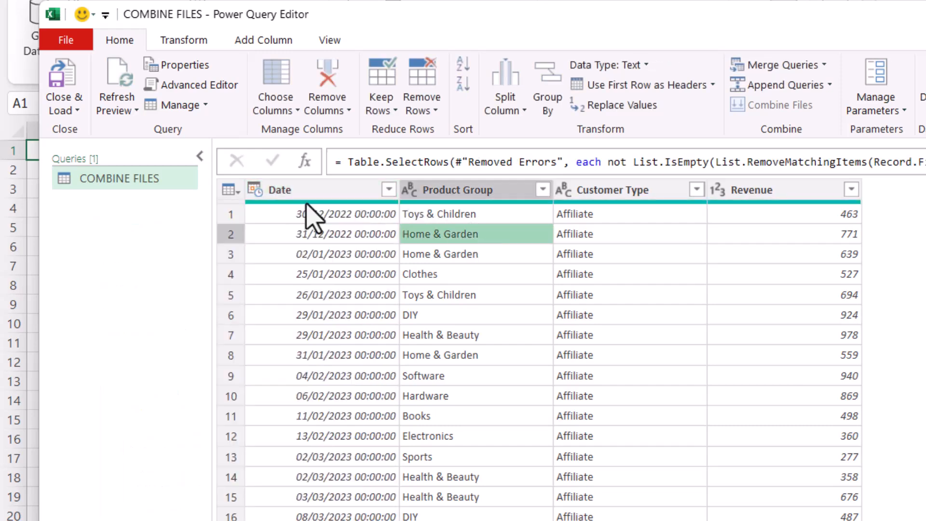
{"action": "left_click", "coordinate": [255, 190]}
{"action": "left_click", "coordinate": [283, 316]}
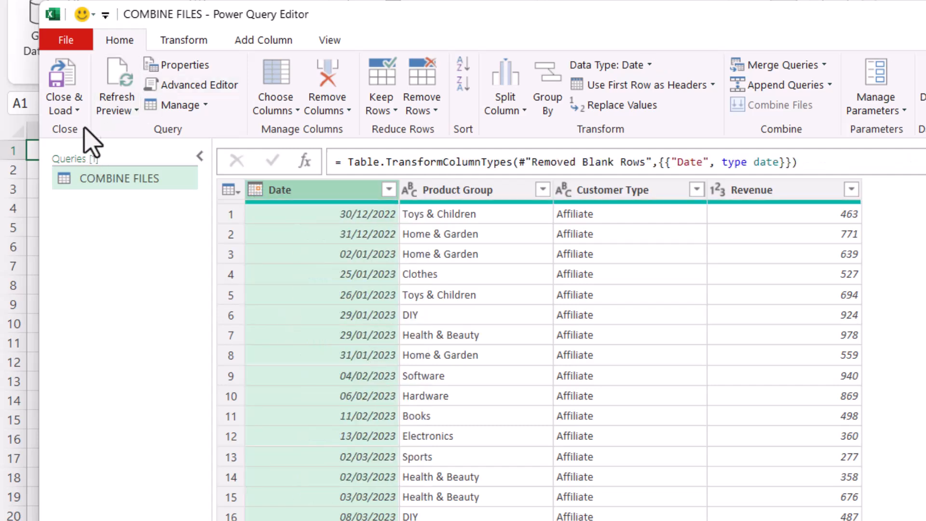
{"action": "left_click", "coordinate": [72, 77]}
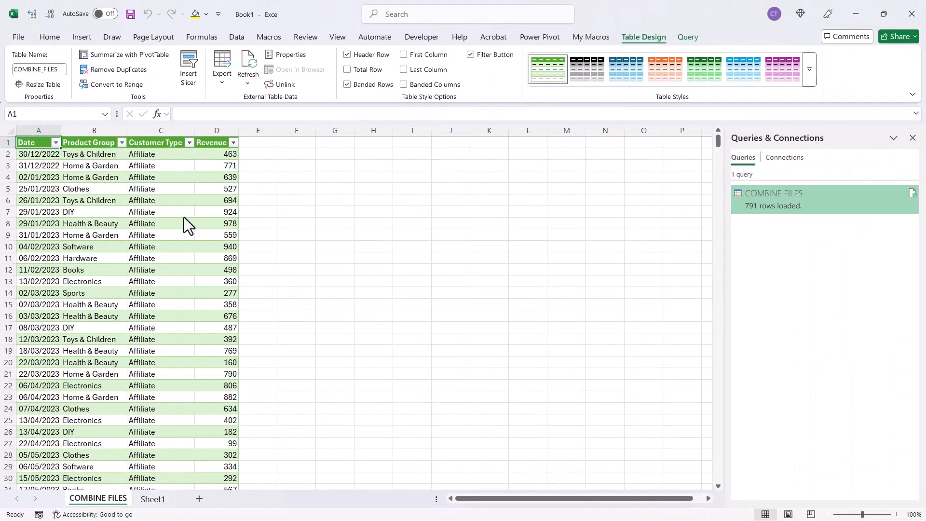
- Examine the Customer Type column down the loaded table to check that the source workbooks' rows are combined
{"action": "left_click", "coordinate": [314, 279]}
{"action": "key", "text": "Down"}
{"action": "key", "text": "Down"}
{"action": "key", "text": "Down"}
{"action": "key", "text": "Down"}
{"action": "key", "text": "Down"}
{"action": "key", "text": "Down"}
{"action": "key", "text": "Down"}
{"action": "key", "text": "Down"}
{"action": "key", "text": "Down"}
{"action": "key", "text": "Down"}
{"action": "key", "text": "Down"}
{"action": "key", "text": "Down"}
{"action": "key", "text": "Down"}
{"action": "key", "text": "Down"}
{"action": "key", "text": "Down"}
{"action": "key", "text": "Down"}
{"action": "key", "text": "Down"}
{"action": "key", "text": "Down"}
{"action": "key", "text": "Down"}
{"action": "key", "text": "Down"}
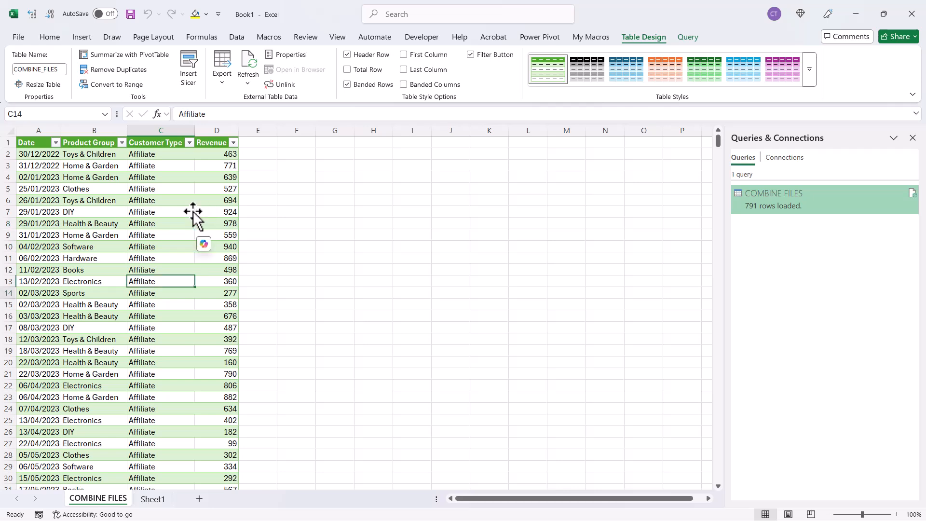
{"action": "key", "text": "Down"}
{"action": "key", "text": "Down"}
{"action": "key", "text": "Down"}
{"action": "key", "text": "Down"}
{"action": "key", "text": "Down"}
{"action": "key", "text": "Down"}
{"action": "key", "text": "Down"}
{"action": "key", "text": "Down"}
{"action": "key", "text": "Down"}
{"action": "key", "text": "Down"}
{"action": "key", "text": "Down"}
{"action": "key", "text": "Down"}
{"action": "key", "text": "Down"}
{"action": "key", "text": "Down"}
{"action": "key", "text": "Down"}
{"action": "key", "text": "Down"}
{"action": "key", "text": "Down"}
{"action": "key", "text": "Down"}
{"action": "key", "text": "Down"}
{"action": "key", "text": "Down"}
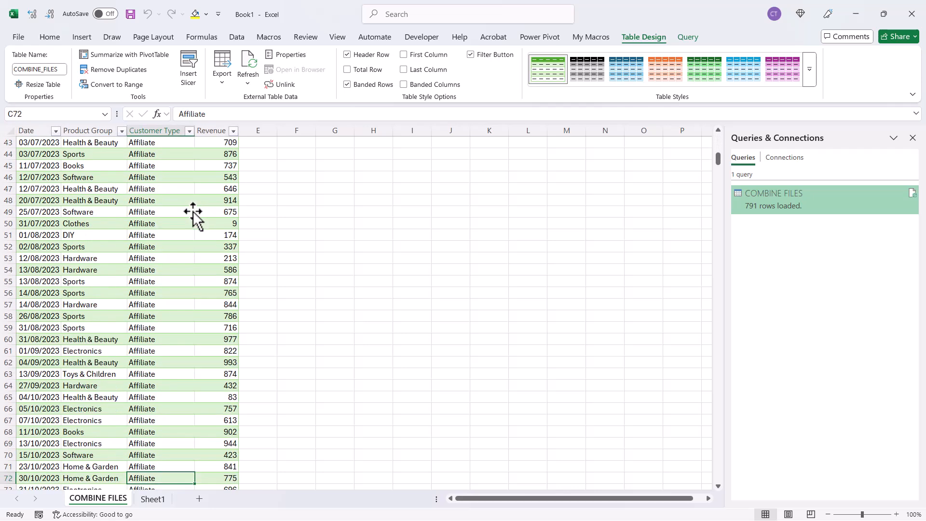
{"action": "key", "text": "Down"}
{"action": "key", "text": "Down"}
{"action": "key", "text": "Down"}
{"action": "key", "text": "Down"}
{"action": "key", "text": "Down"}
{"action": "key", "text": "Down"}
{"action": "key", "text": "Down"}
{"action": "key", "text": "Down"}
{"action": "key", "text": "Down"}
{"action": "key", "text": "Down"}
{"action": "key", "text": "Down"}
{"action": "key", "text": "Down"}
{"action": "key", "text": "Down"}
{"action": "key", "text": "Down"}
{"action": "key", "text": "Down"}
{"action": "key", "text": "Down"}
{"action": "key", "text": "Down"}
{"action": "key", "text": "Down"}
{"action": "key", "text": "Down"}
{"action": "key", "text": "Down"}
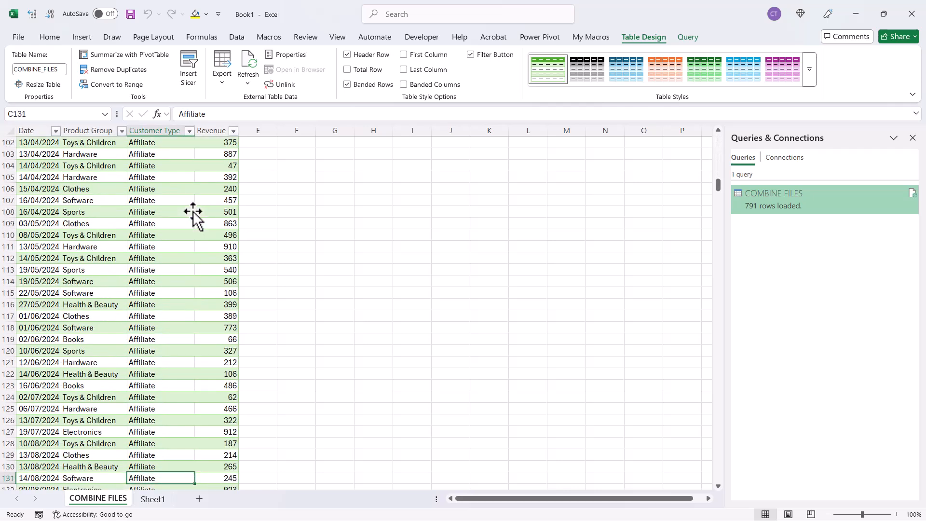
{"action": "key", "text": "Down"}
{"action": "key", "text": "Down"}
{"action": "key", "text": "Down"}
{"action": "key", "text": "Down"}
{"action": "key", "text": "Down"}
{"action": "key", "text": "Down"}
{"action": "key", "text": "Down"}
{"action": "key", "text": "Down"}
{"action": "key", "text": "Down"}
{"action": "key", "text": "Down"}
{"action": "key", "text": "Down"}
{"action": "key", "text": "Down"}
{"action": "key", "text": "Down"}
{"action": "key", "text": "Down"}
{"action": "key", "text": "Down"}
{"action": "key", "text": "Down"}
{"action": "key", "text": "Down"}
{"action": "key", "text": "Down"}
{"action": "key", "text": "Down"}
{"action": "key", "text": "Down"}
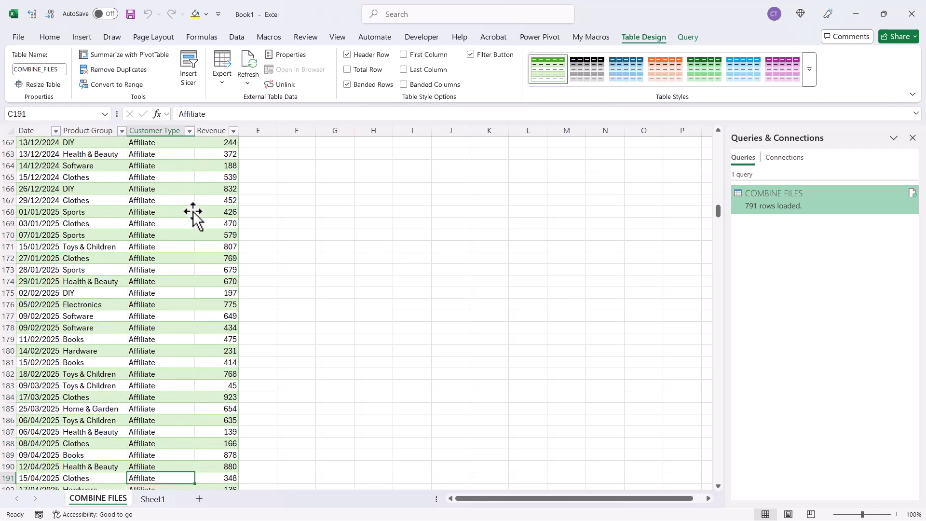
{"action": "key", "text": "Down"}
{"action": "key", "text": "Down"}
{"action": "key", "text": "Down"}
{"action": "key", "text": "Down"}
{"action": "key", "text": "Down"}
{"action": "key", "text": "Down"}
{"action": "key", "text": "Down"}
{"action": "key", "text": "Down"}
{"action": "key", "text": "Down"}
{"action": "key", "text": "Down"}
{"action": "key", "text": "Down"}
{"action": "key", "text": "Down"}
{"action": "key", "text": "Down"}
{"action": "key", "text": "Down"}
{"action": "key", "text": "Down"}
{"action": "key", "text": "Down"}
{"action": "key", "text": "Down"}
{"action": "key", "text": "Down"}
{"action": "key", "text": "Down"}
{"action": "key", "text": "Down"}
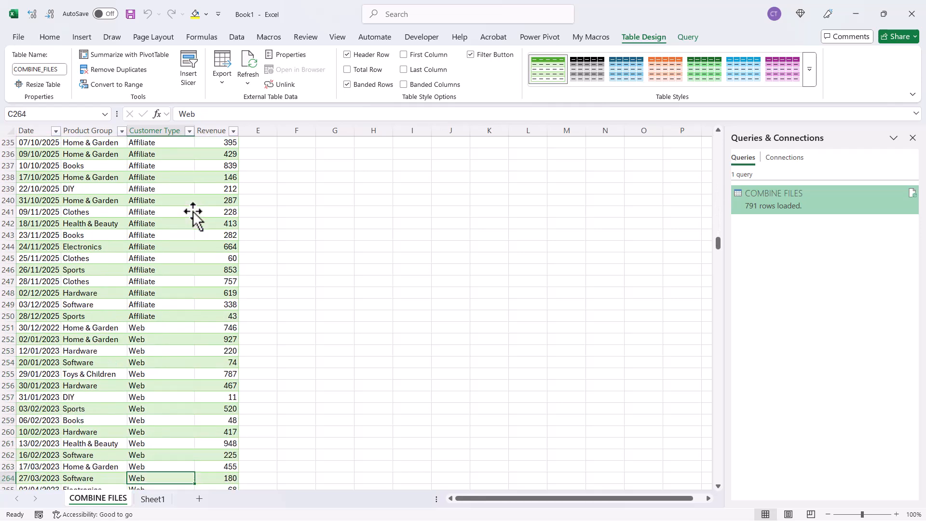